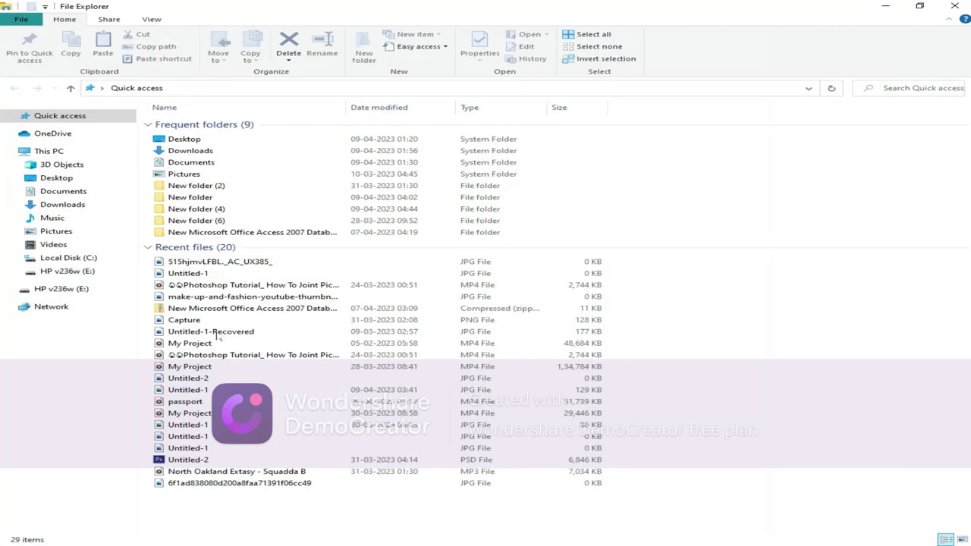
Open 515hjmvLFBL._AC_UX385_.jpg from Pictures > album > New folder (8) > New folder in Photoshop
left_click(60, 178)
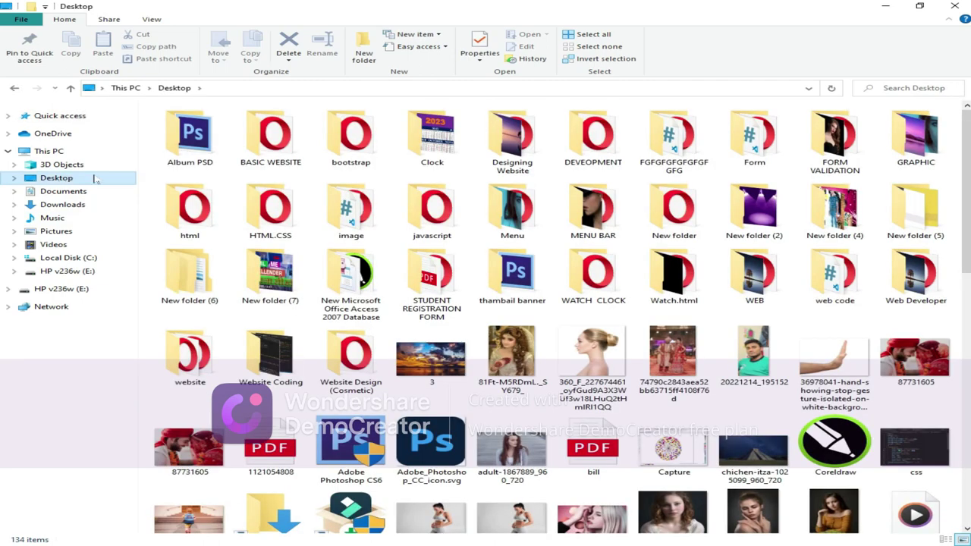
left_click(56, 231)
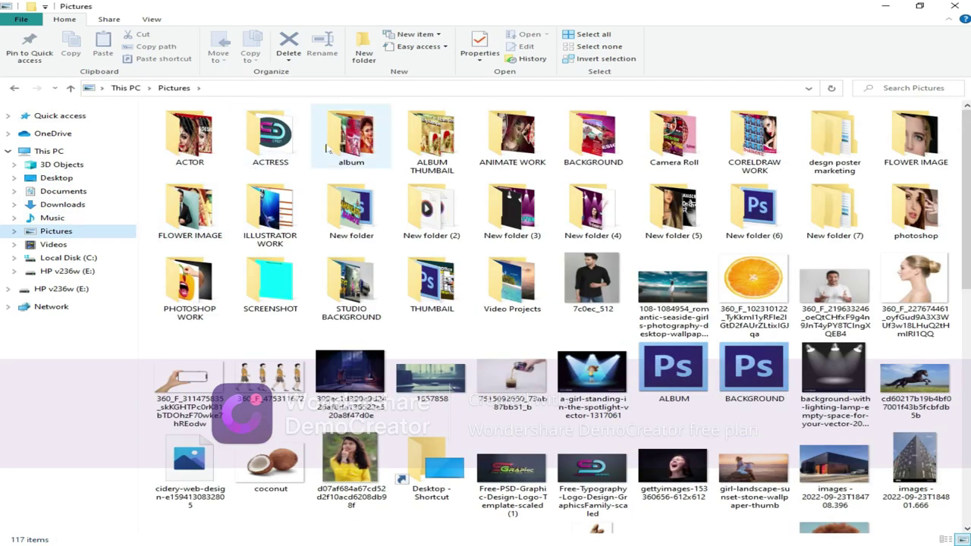
double_click(334, 145)
double_click(758, 151)
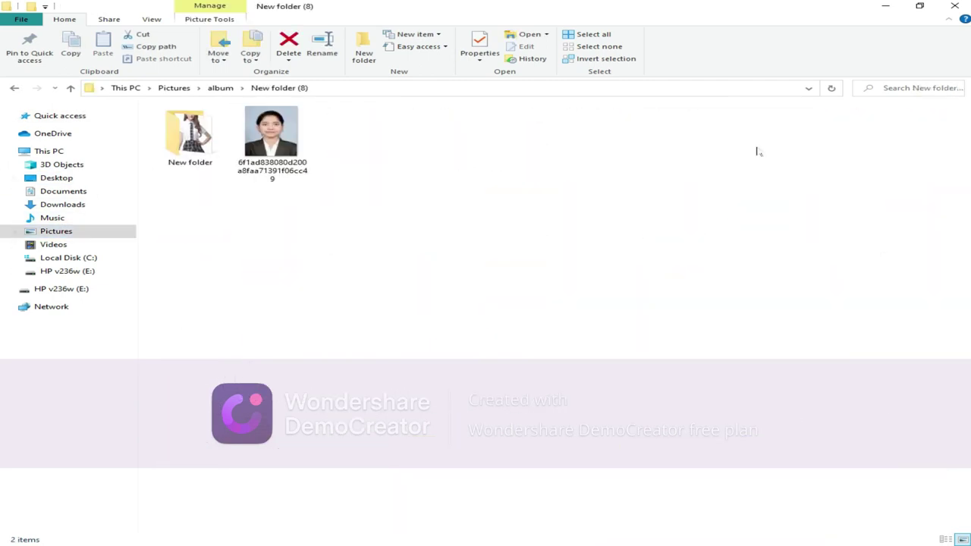
double_click(189, 135)
left_click(190, 134)
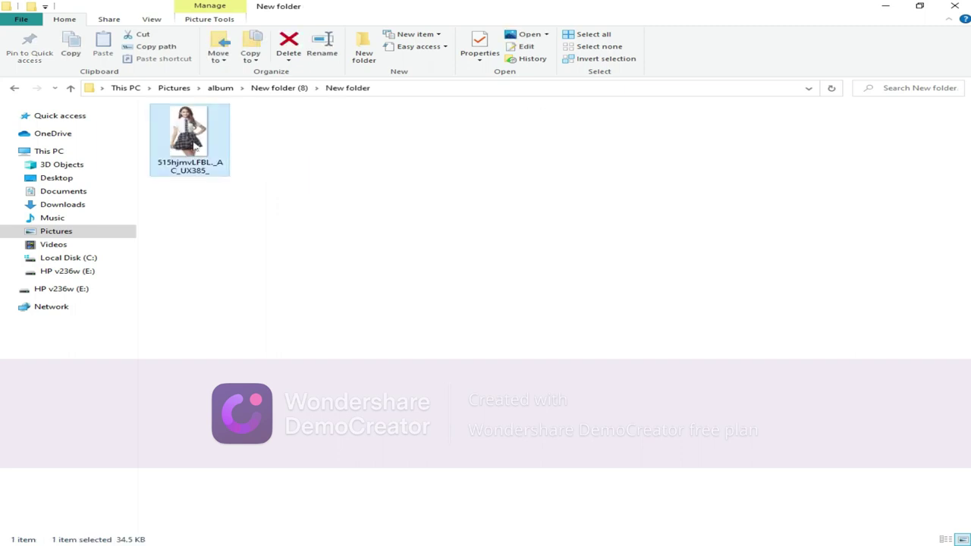
left_click_drag(216, 175, 375, 348)
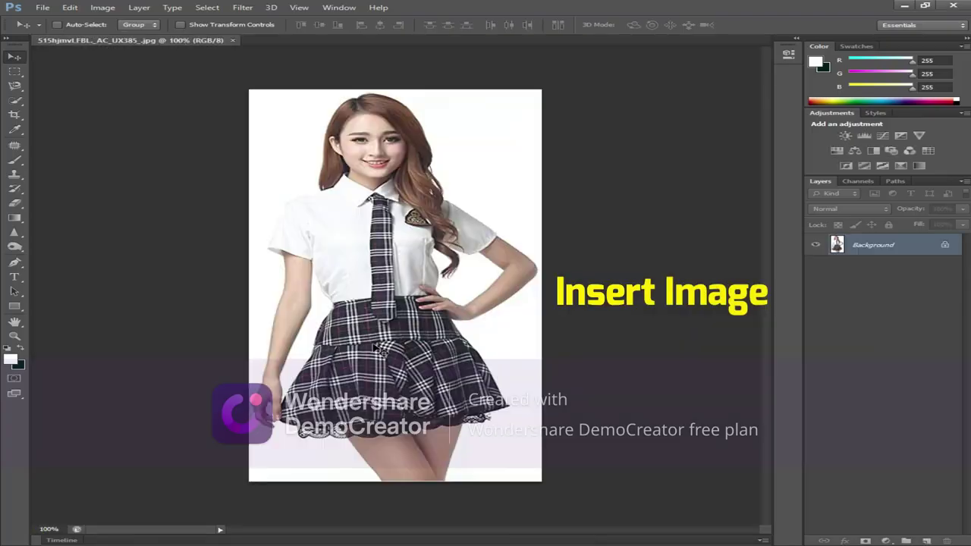
Convert the Background to Layer 0 and set the crop ratio to 4 x 5 (8 x 10)
double_click(897, 243)
left_click(616, 177)
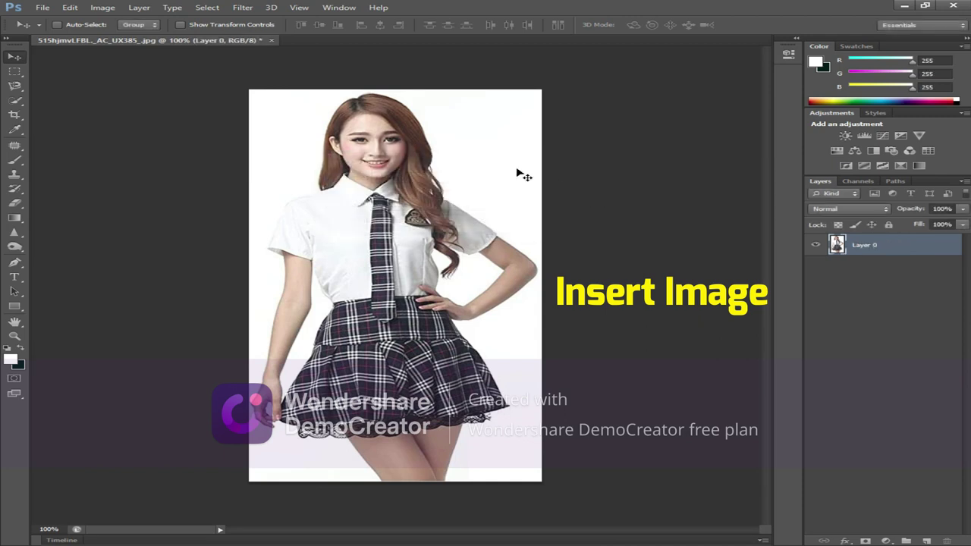
left_click(14, 116)
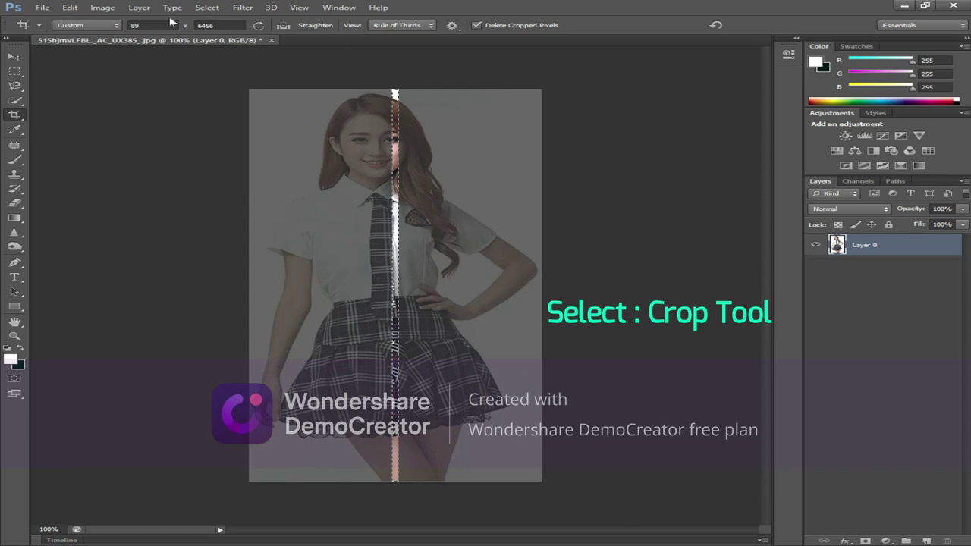
left_click(144, 25)
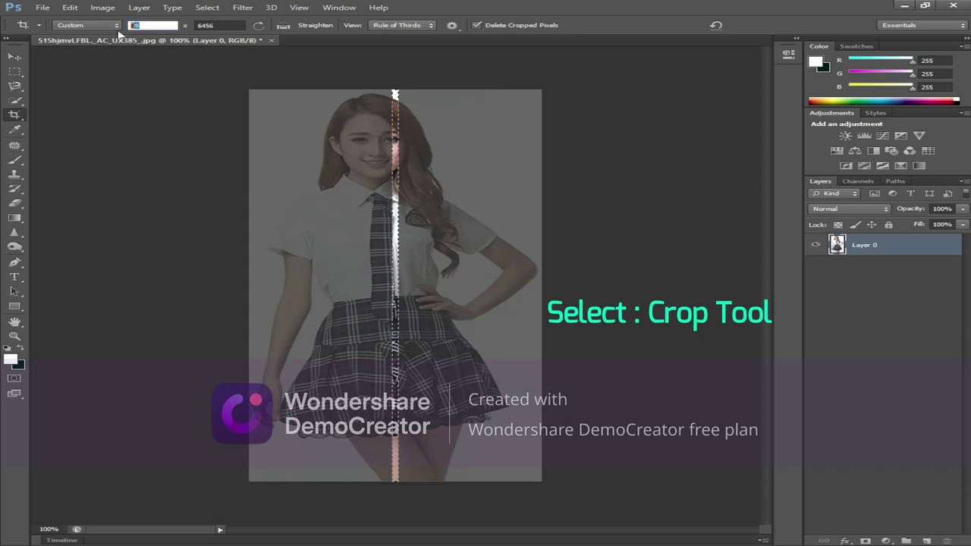
type("4")
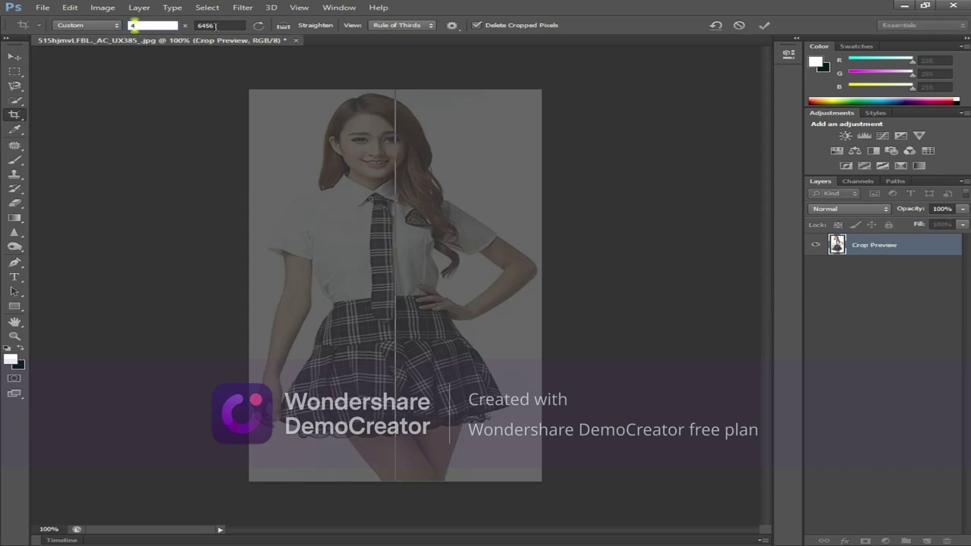
left_click(89, 25)
left_click(90, 80)
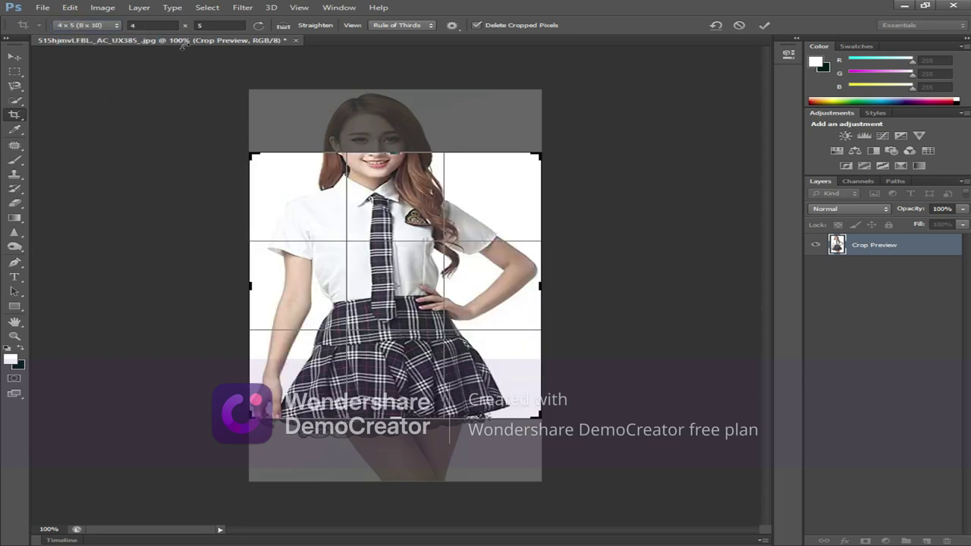
Frame the head and shoulders in the 4:5 crop box and apply the crop
left_click_drag(413, 218, 417, 275)
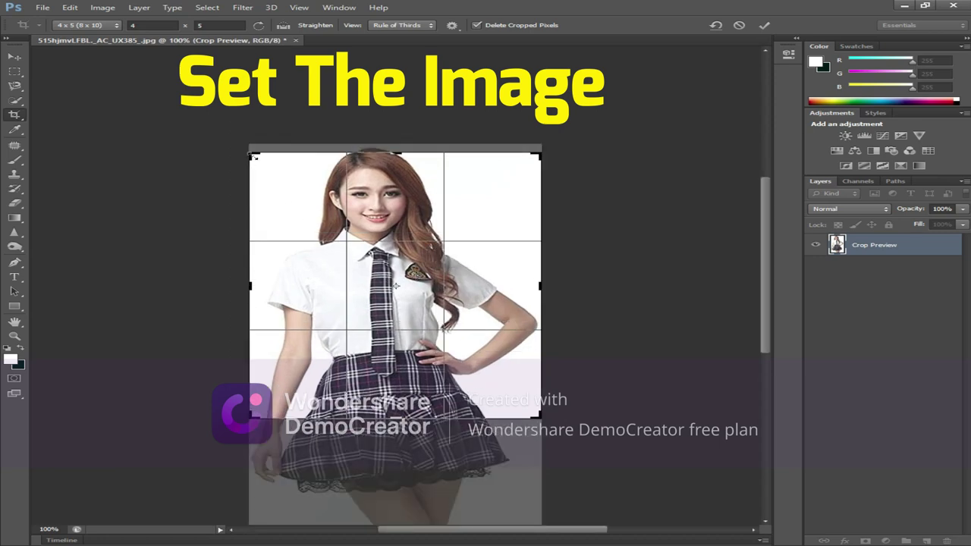
left_click_drag(254, 155, 276, 182)
left_click_drag(361, 245, 398, 280)
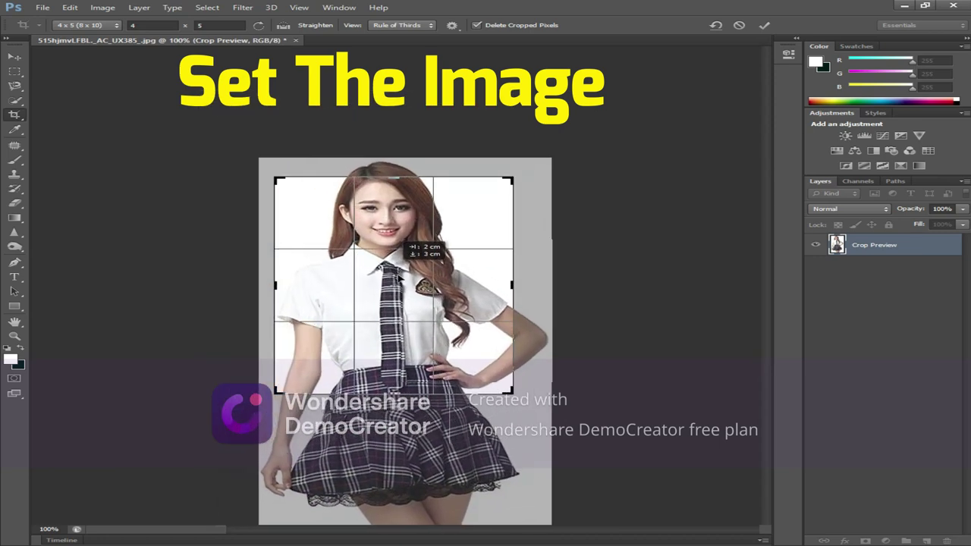
left_click_drag(276, 413, 302, 381)
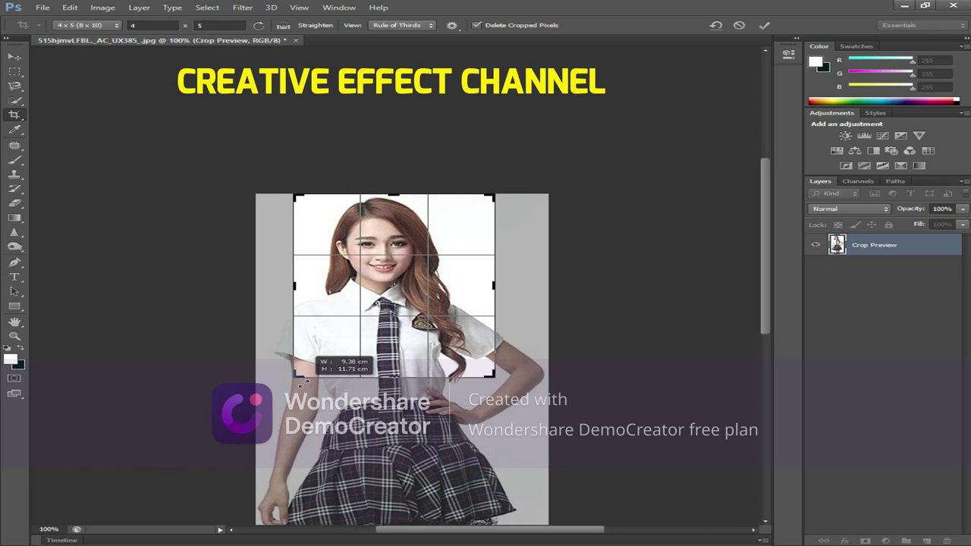
left_click_drag(409, 315, 415, 307)
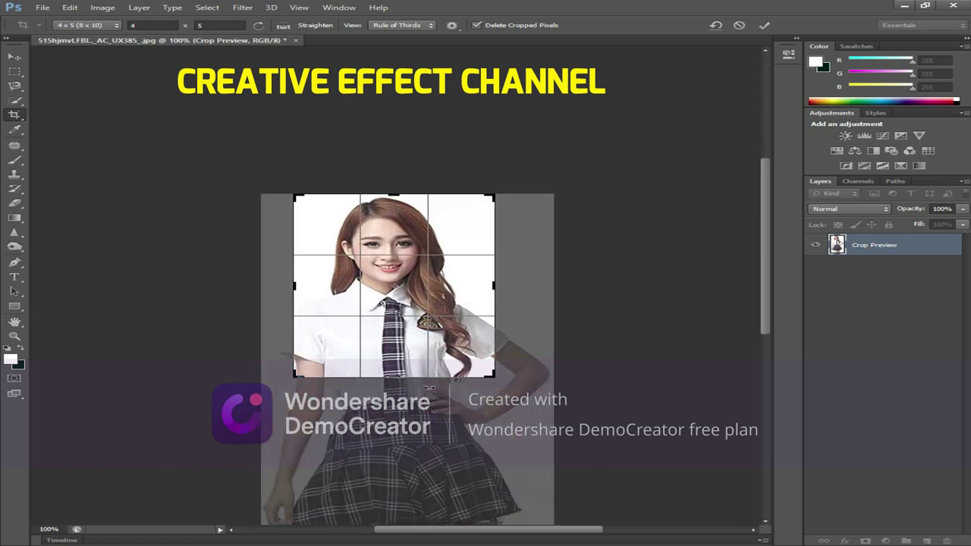
left_click_drag(396, 377, 428, 328)
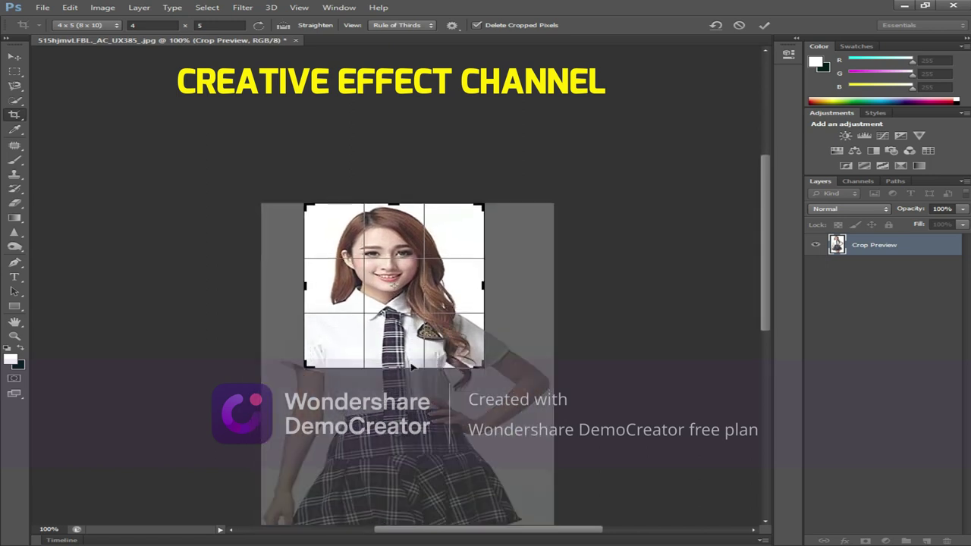
left_click_drag(428, 328, 437, 331)
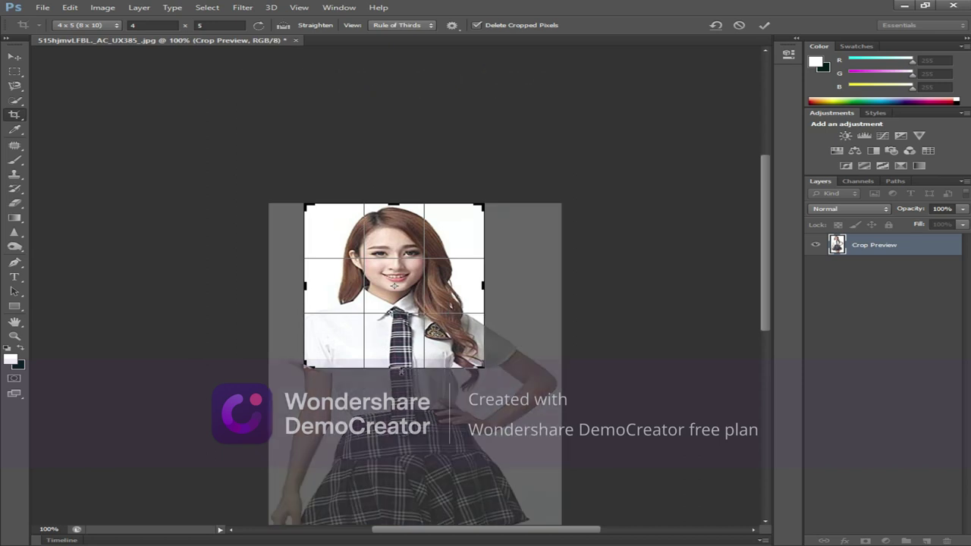
left_click_drag(396, 369, 396, 366)
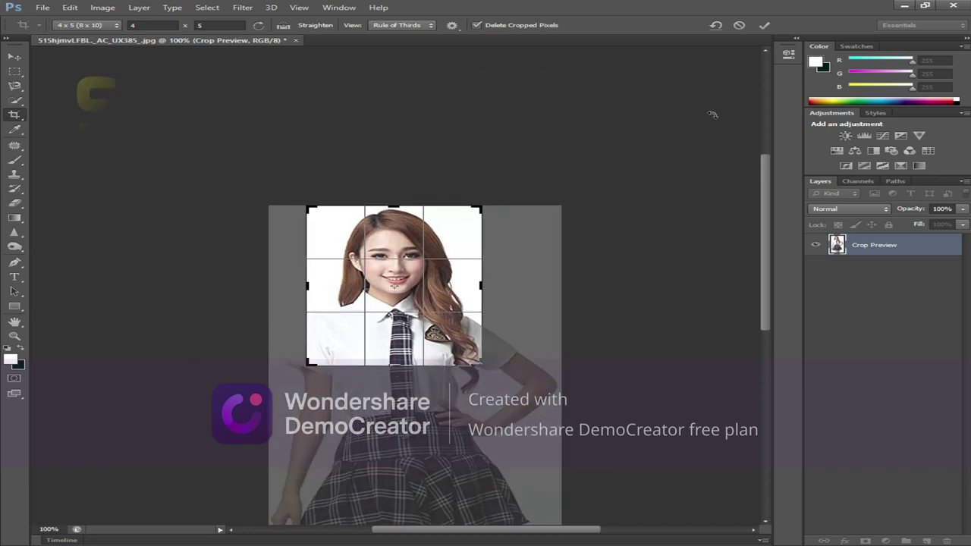
left_click(763, 26)
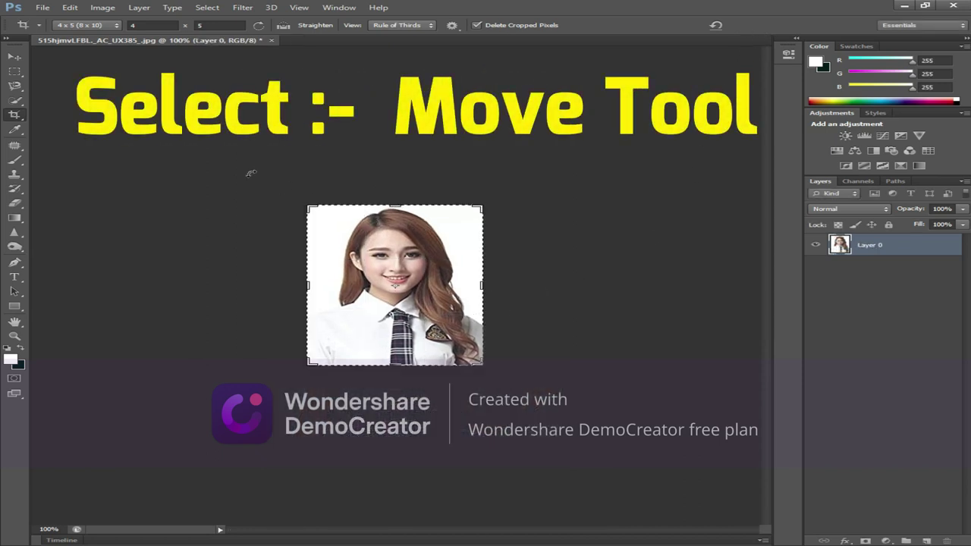
Add a 2 px black (000000) inside stroke around the cropped portrait
left_click(20, 60)
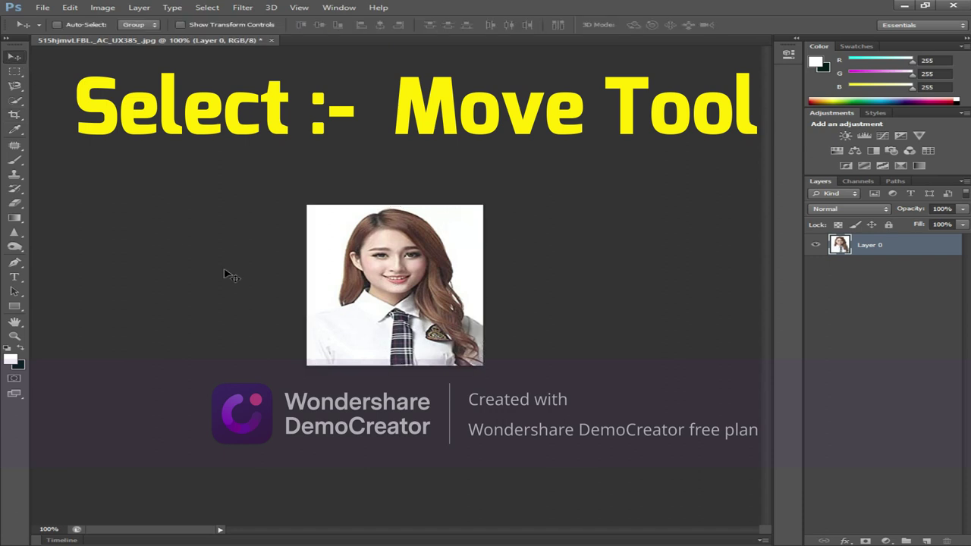
left_click(18, 114)
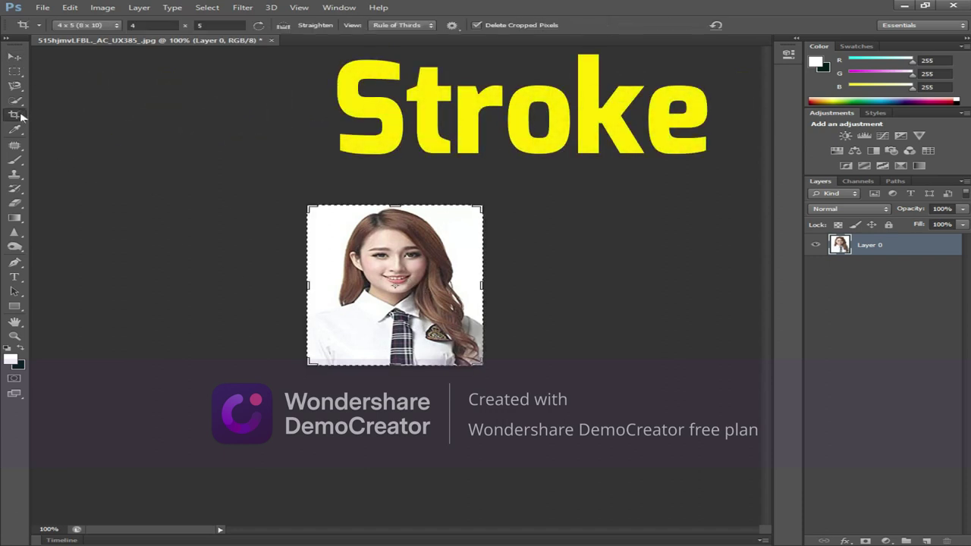
left_click(70, 8)
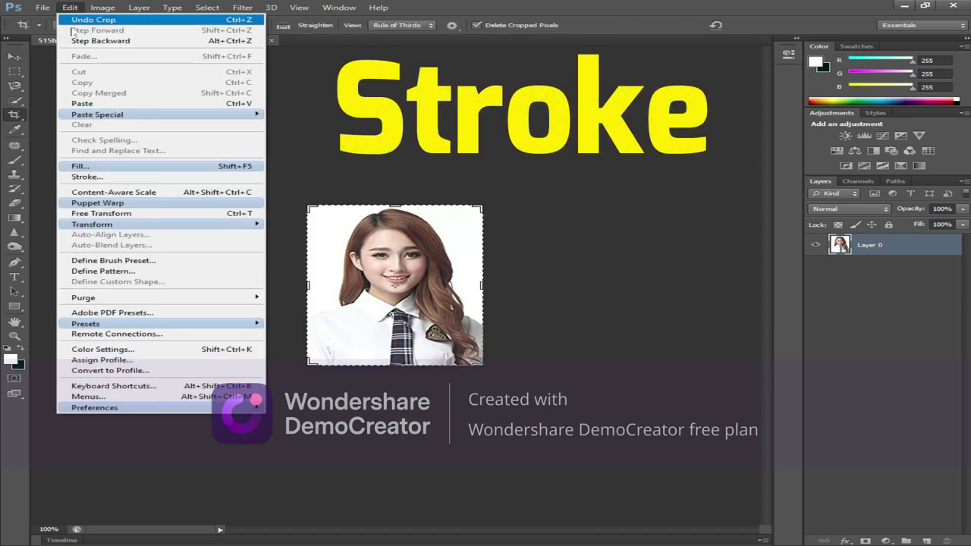
left_click(86, 176)
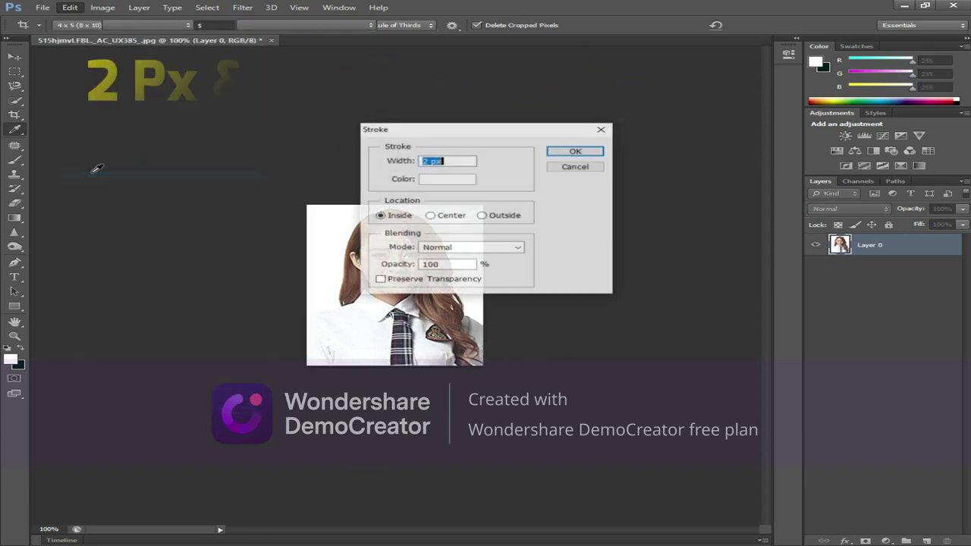
left_click(427, 181)
left_click(557, 498)
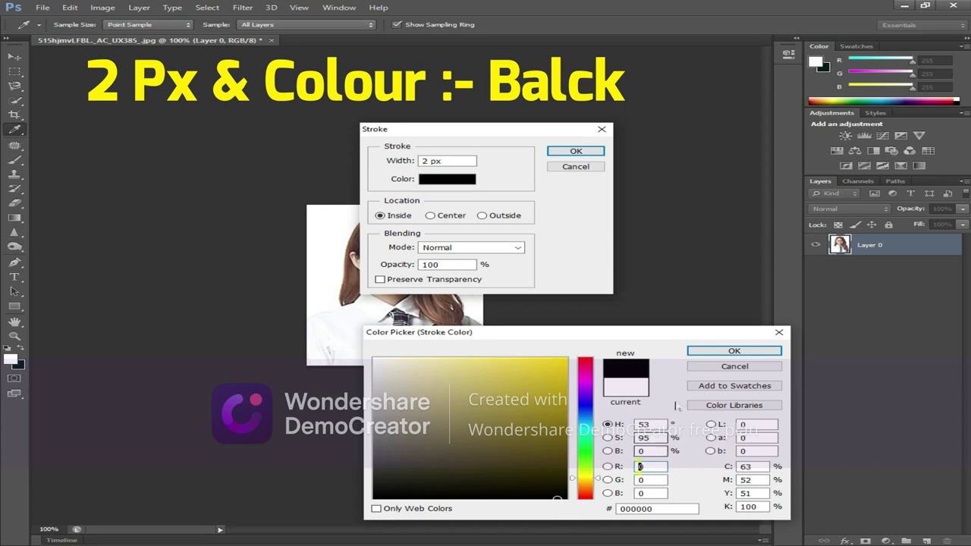
left_click(695, 352)
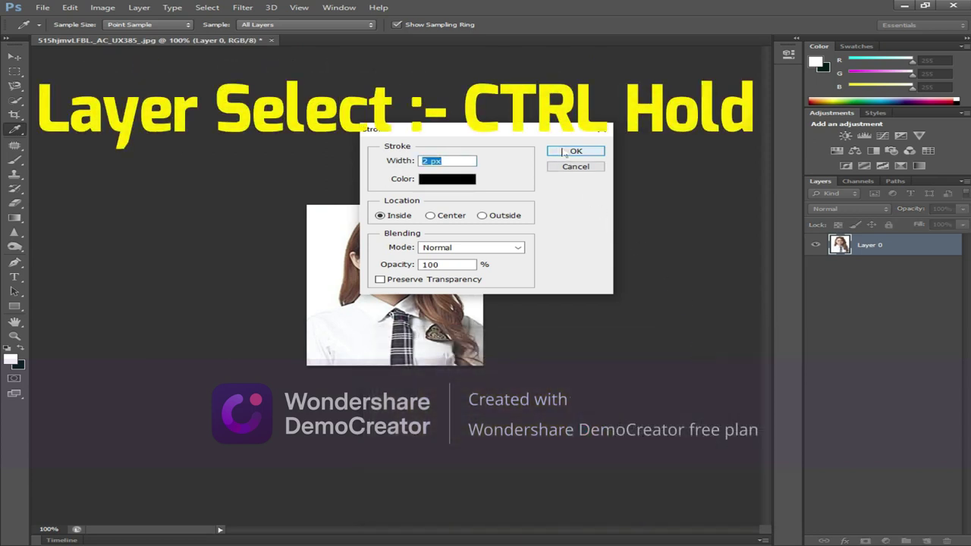
left_click(576, 151)
key("ctrl")
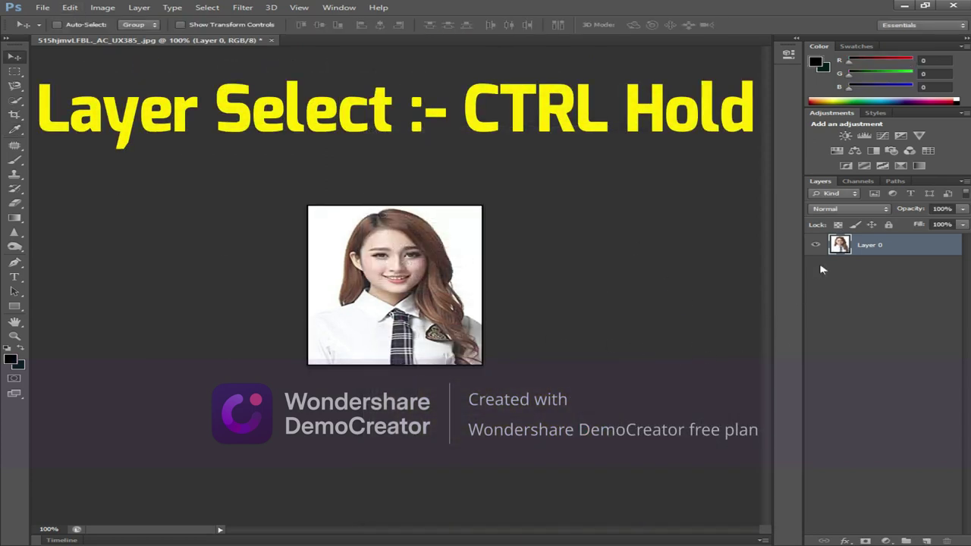
Select and copy the bordered portrait
left_click(839, 244, "ctrl")
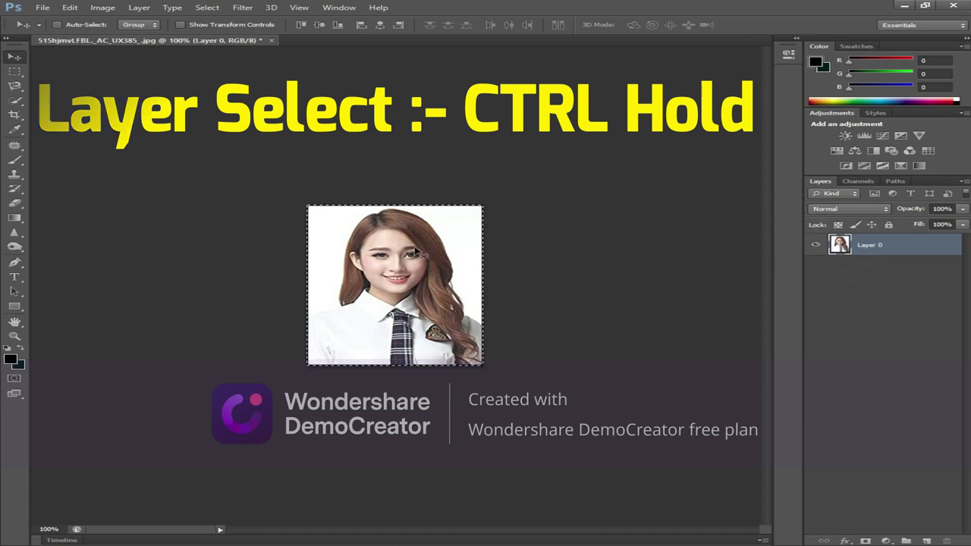
left_click(70, 8)
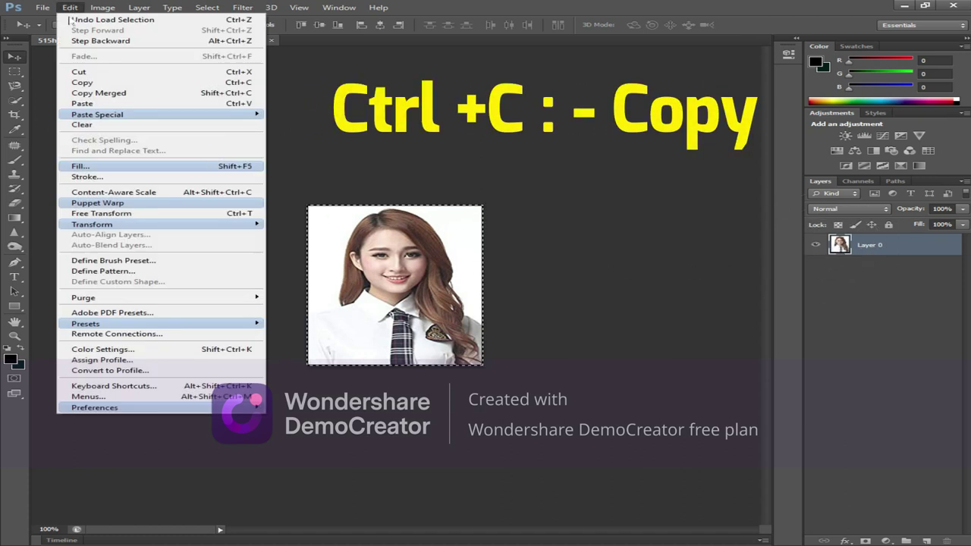
left_click(77, 84)
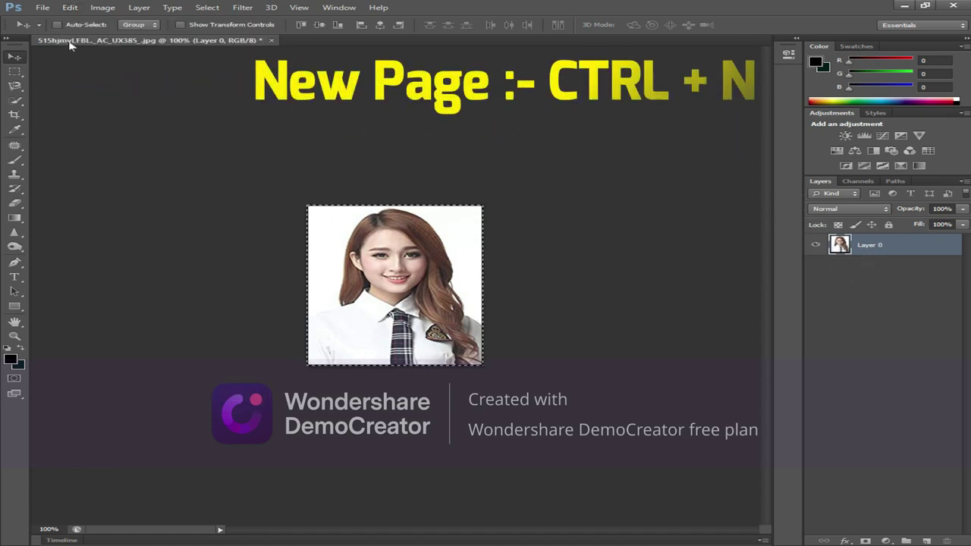
Create a new International Paper A4 document at 72 pixels/inch
left_click(41, 8)
left_click(49, 21)
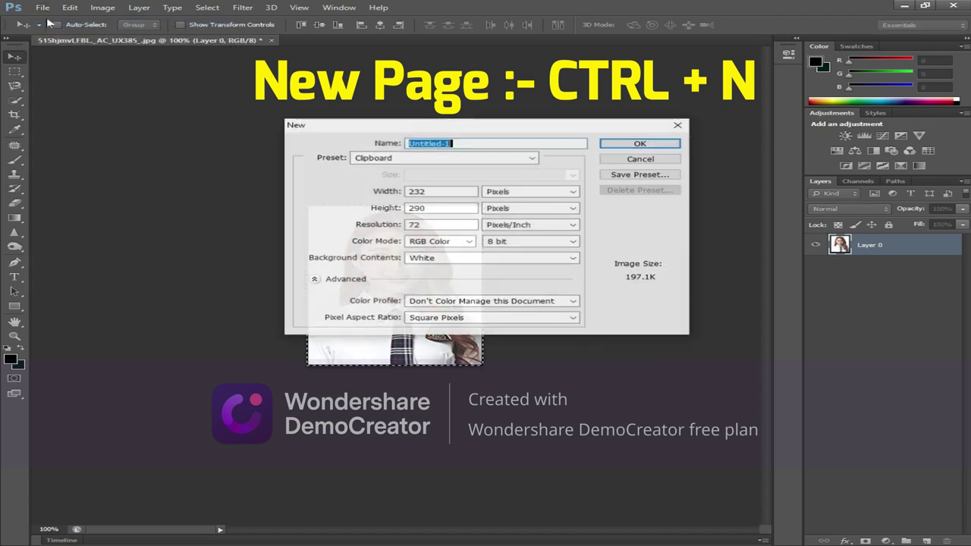
left_click(386, 159)
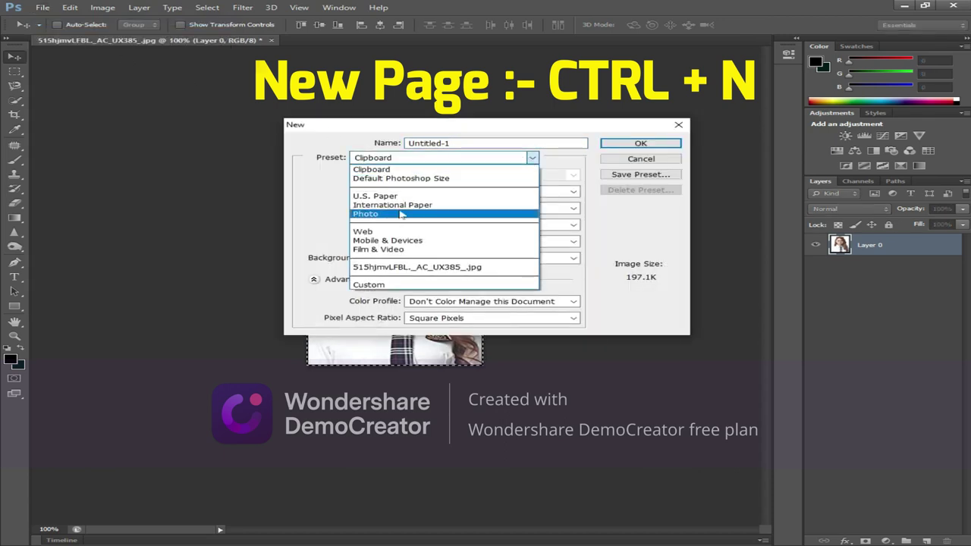
left_click(383, 203)
left_click(383, 158)
left_click(383, 203)
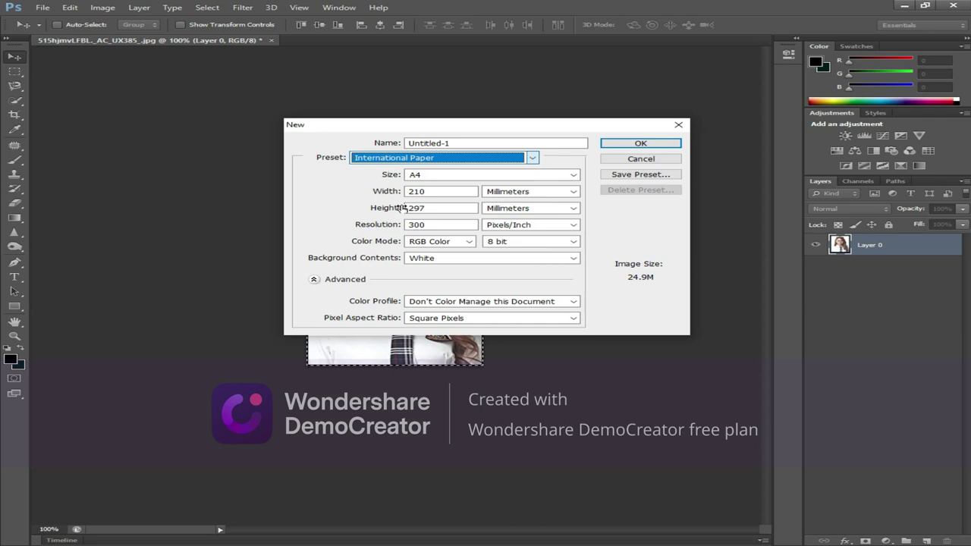
left_click(390, 225)
type("72")
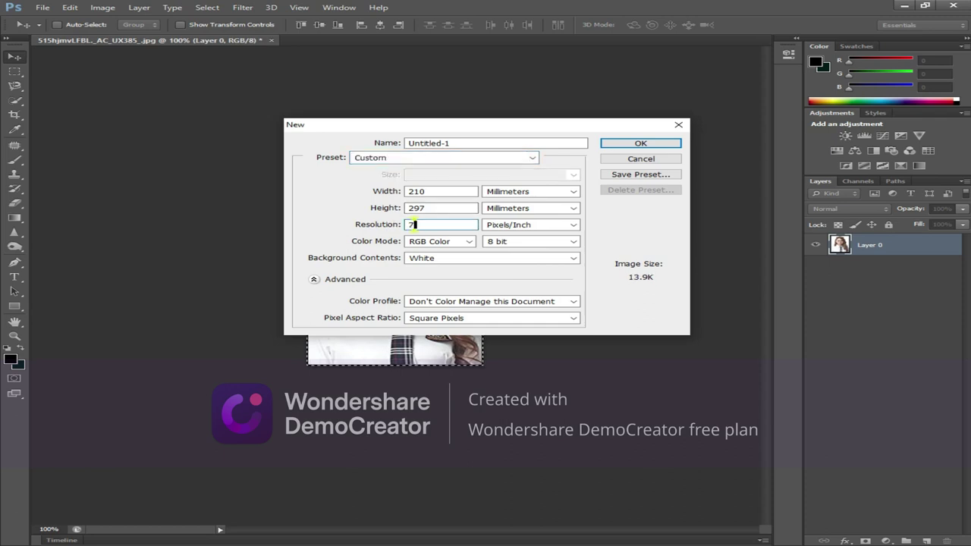
key("Return")
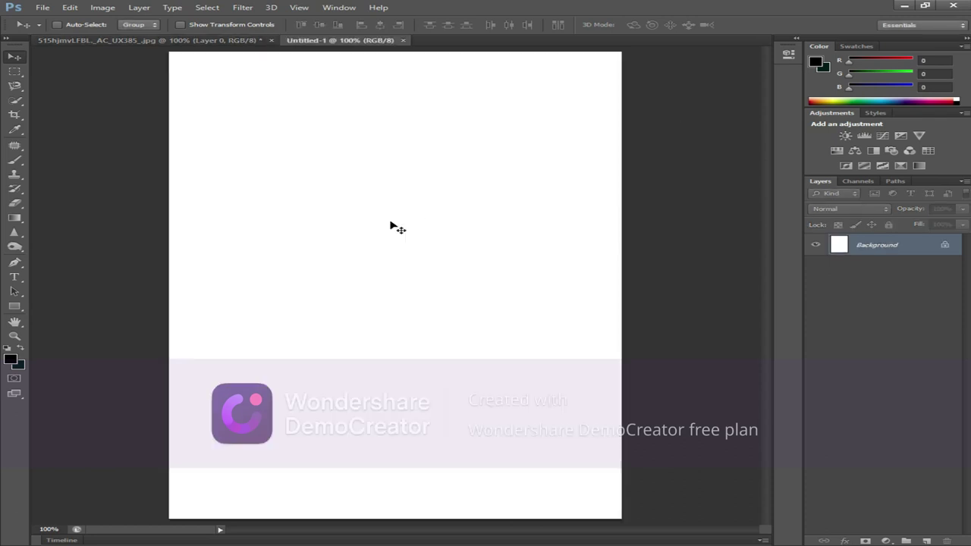
Unlock the new page's background as Layer 0 and show the rulers
double_click(887, 256)
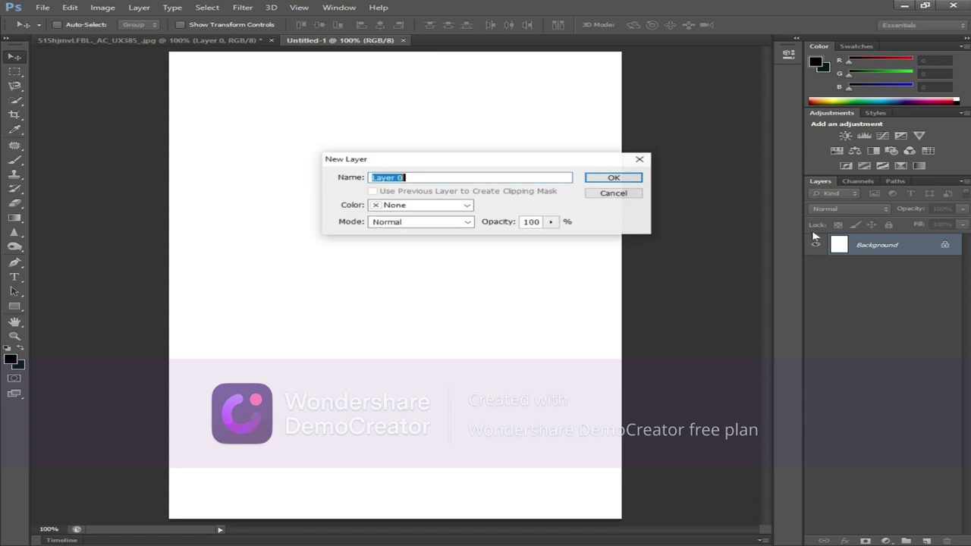
left_click(613, 175)
left_click(299, 8)
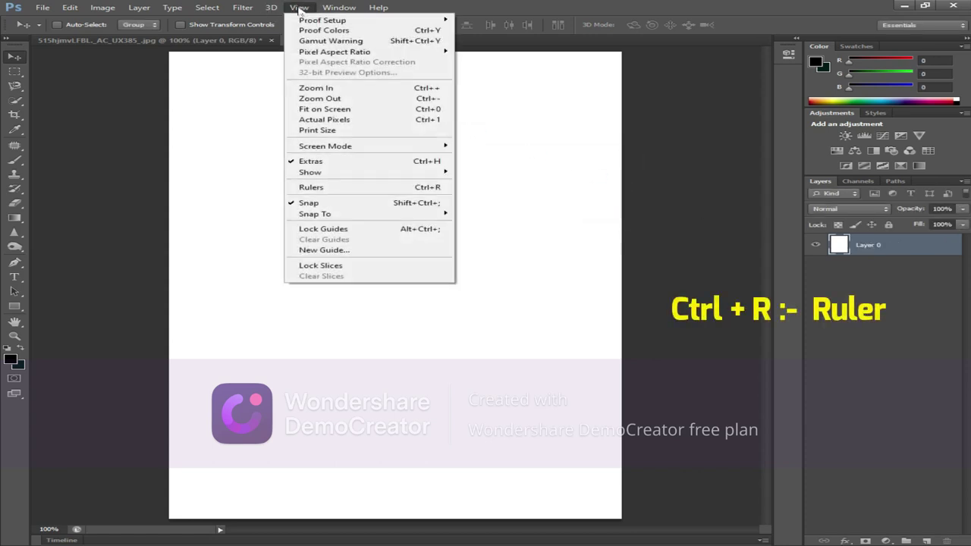
left_click(314, 188)
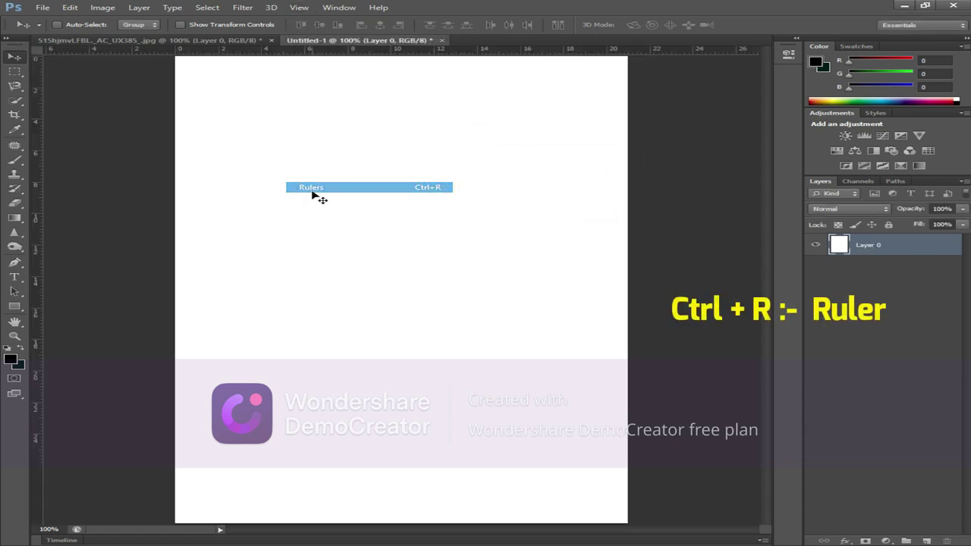
Place guides near the top, left, right and bottom page edges
left_click_drag(317, 54, 325, 62)
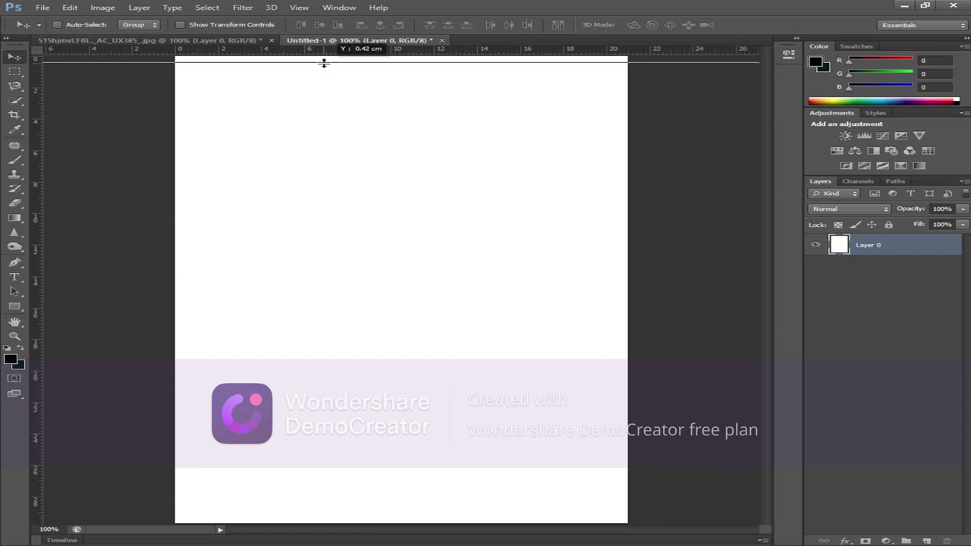
left_click_drag(36, 181, 182, 164)
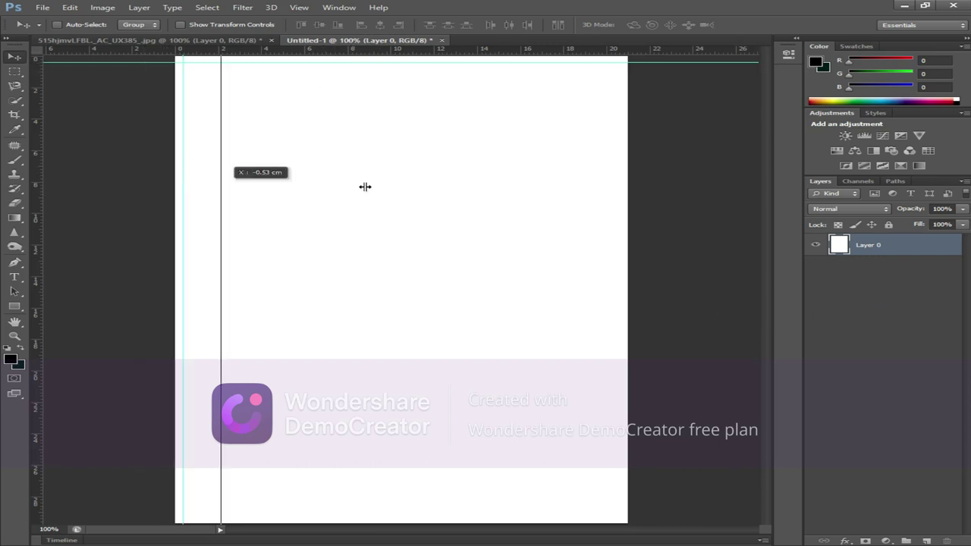
left_click_drag(36, 171, 621, 163)
left_click_drag(637, 50, 672, 515)
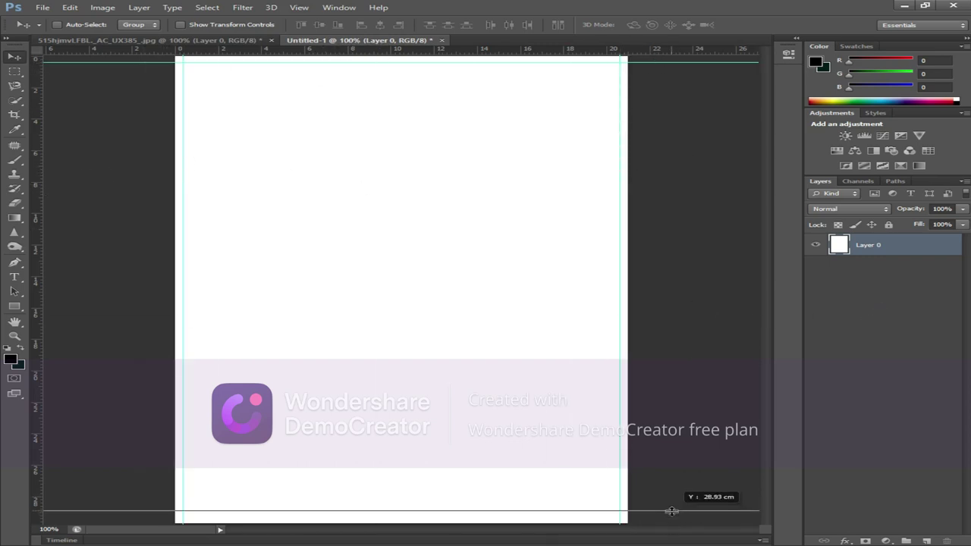
left_click(69, 6)
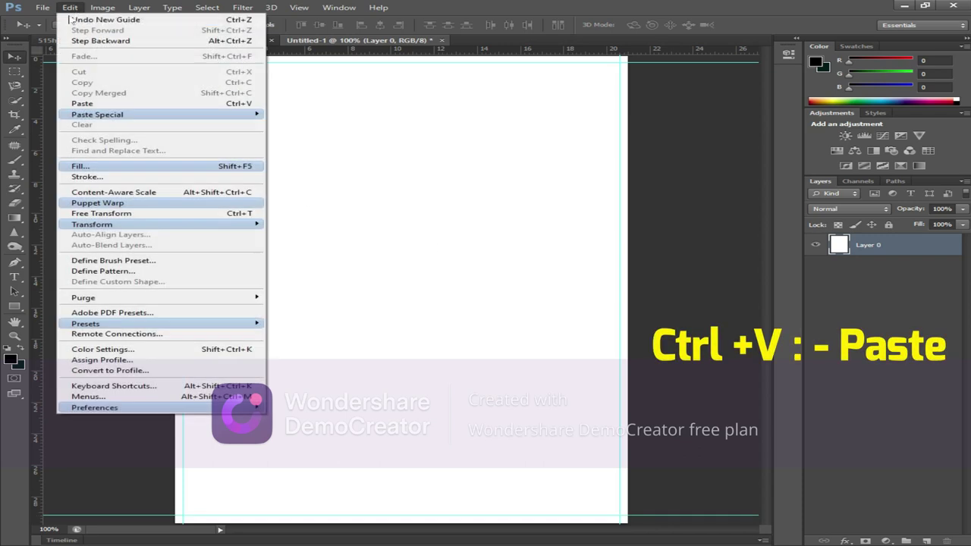
Paste the portrait, scale it to about three quarters in the top-left corner, then copy it rightward
left_click(85, 105)
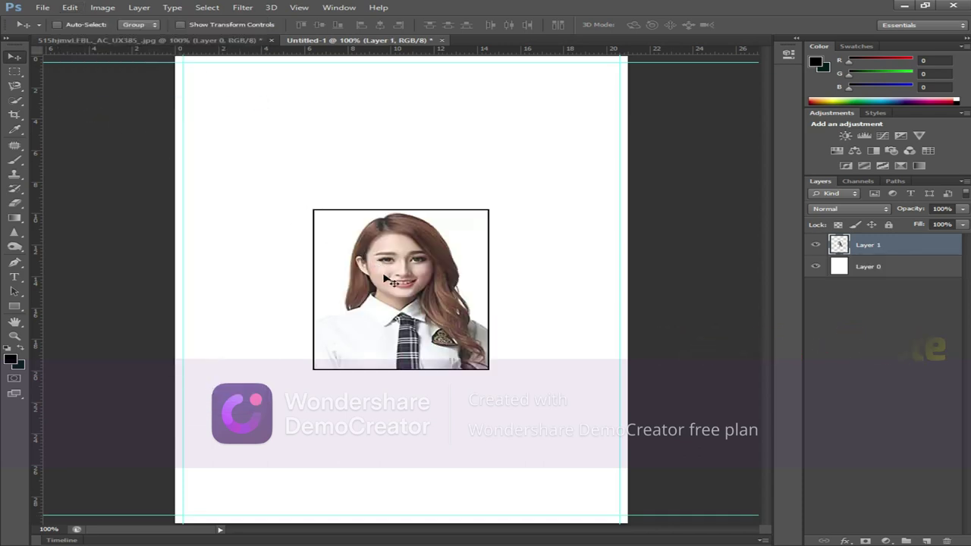
left_click_drag(393, 287, 288, 163)
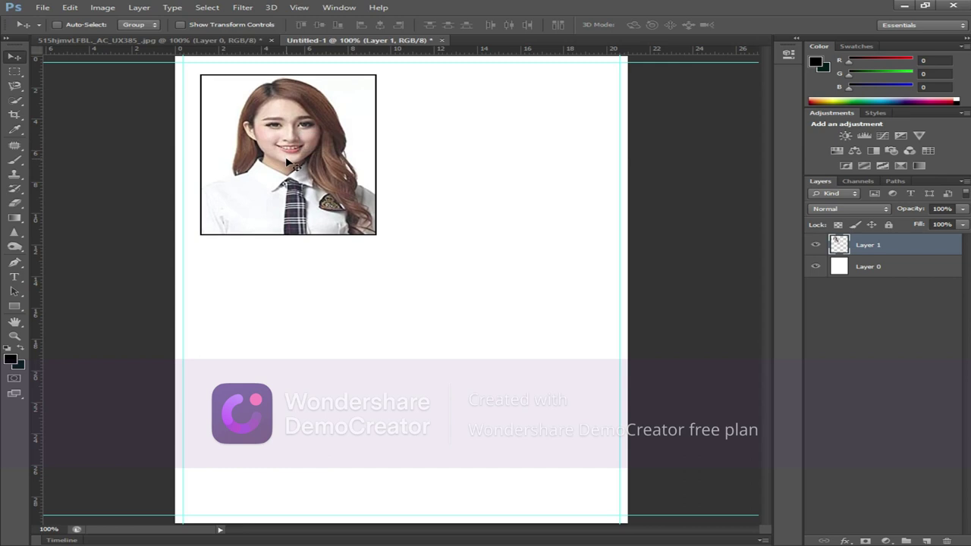
key("ctrl+t")
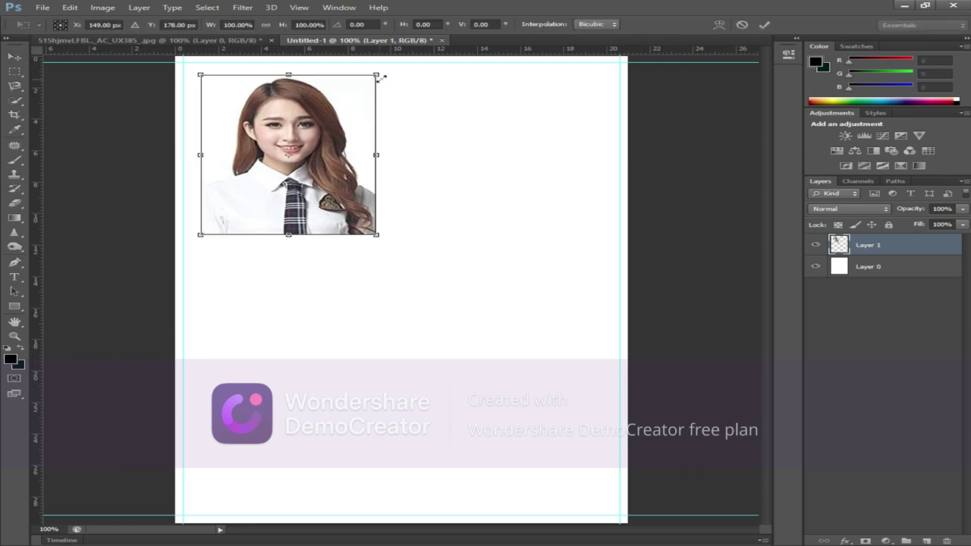
left_click_drag(378, 74, 331, 111)
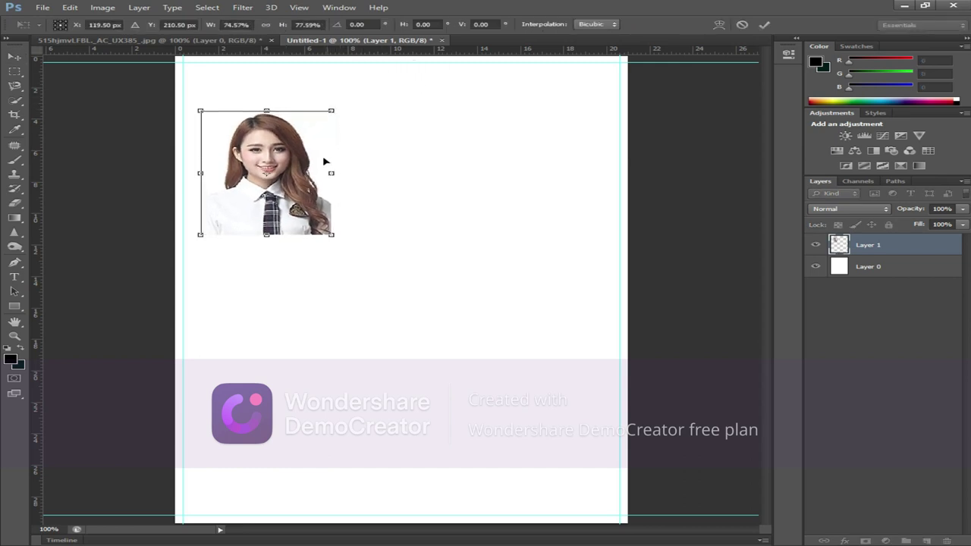
left_click_drag(304, 182, 290, 135)
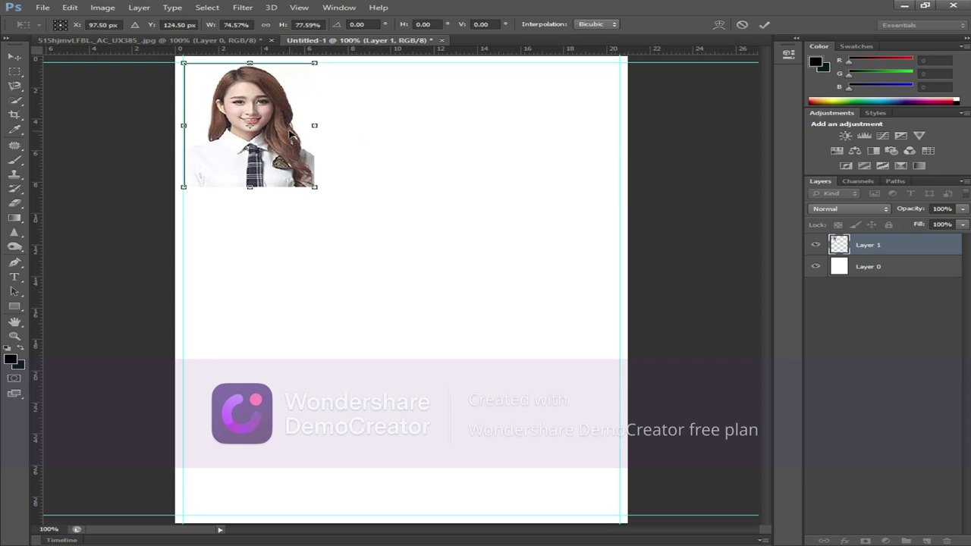
key("Return")
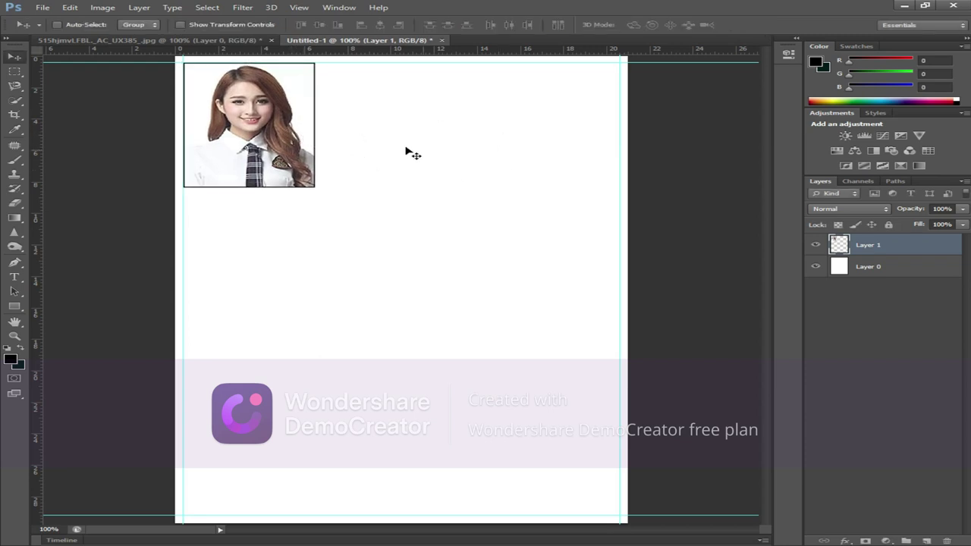
left_click_drag(280, 137, 552, 129)
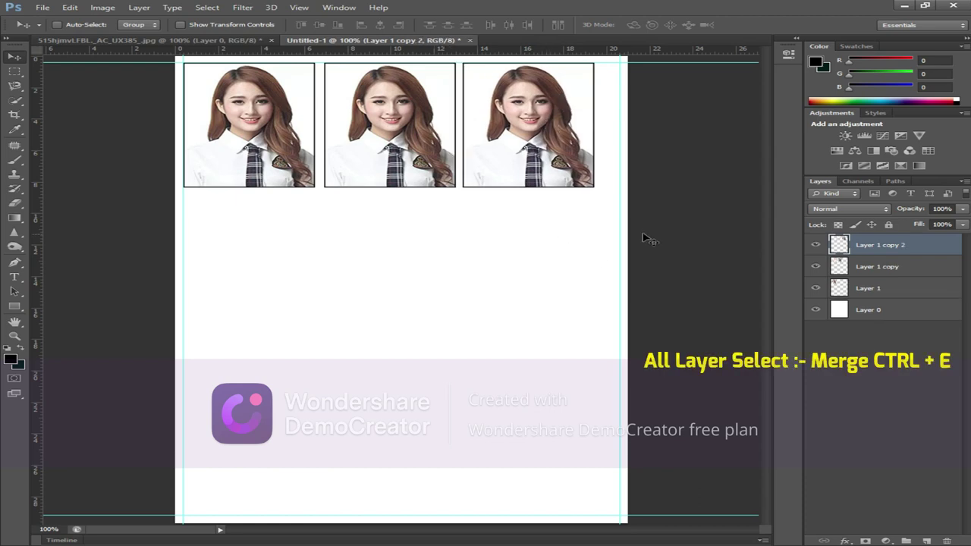
Merge the three top-row portrait layers and duplicate the row as Layer 1 copy 3
left_click(866, 270, "shift")
left_click(866, 290, "shift")
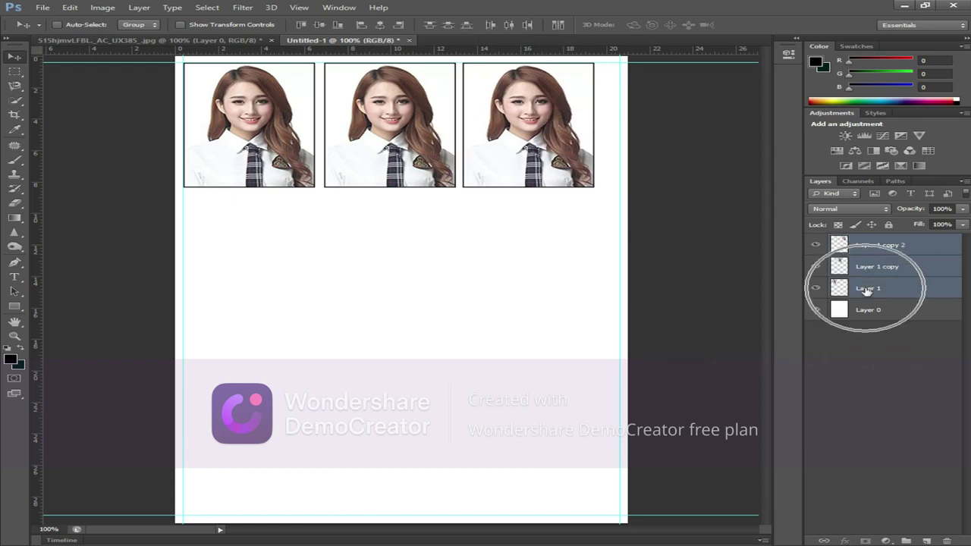
right_click(865, 291)
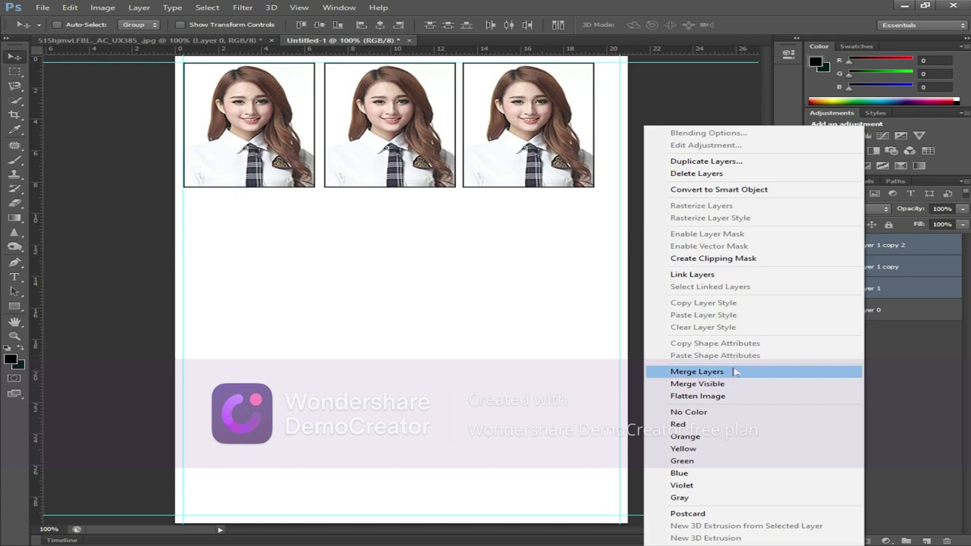
left_click(733, 371)
right_click(875, 247)
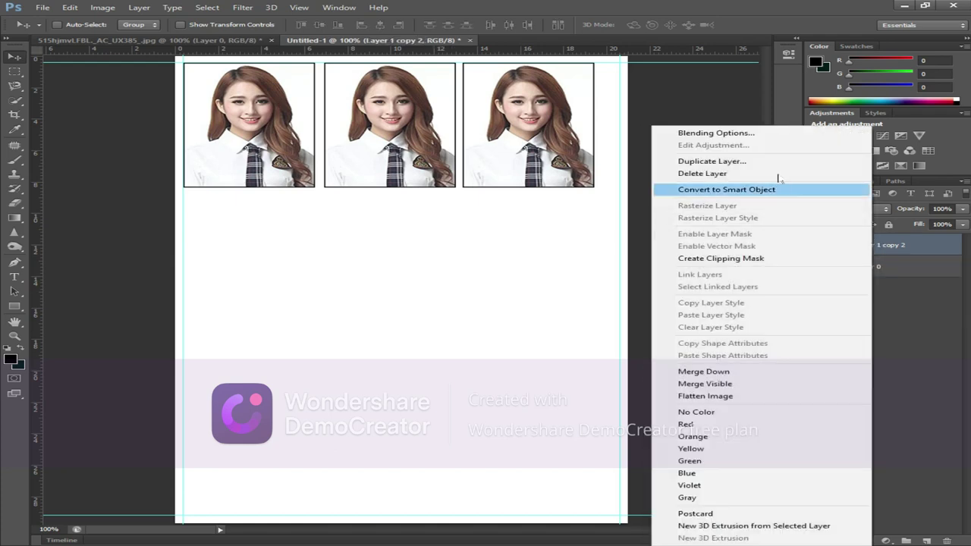
left_click(770, 163)
left_click(616, 172)
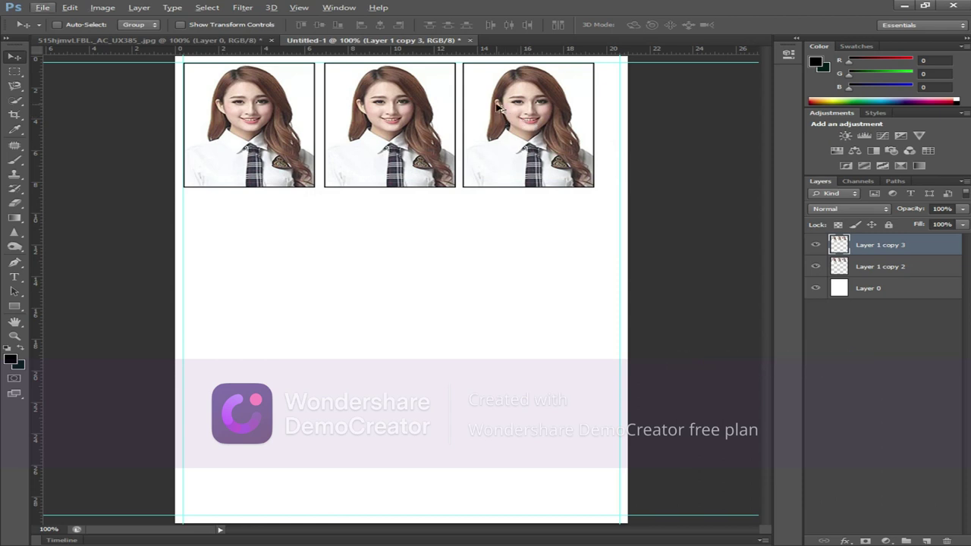
Drag copies of the portrait row down to form the second and third rows
left_click_drag(498, 106, 495, 239)
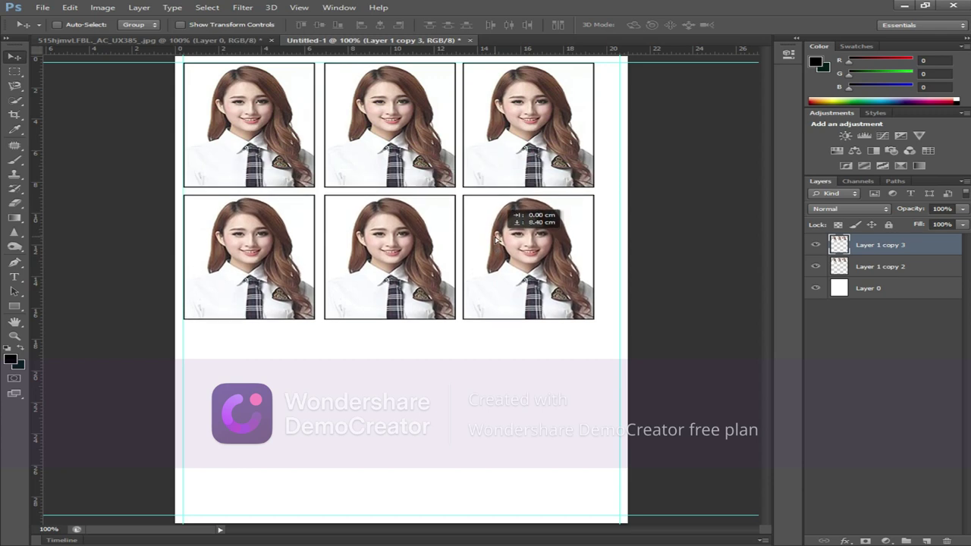
left_click_drag(496, 239, 496, 237)
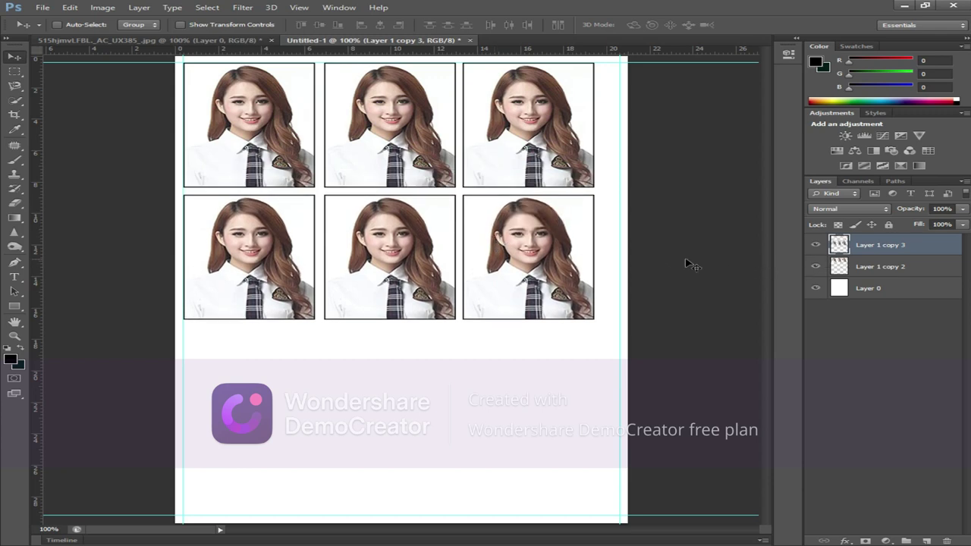
left_click_drag(595, 263, 553, 387)
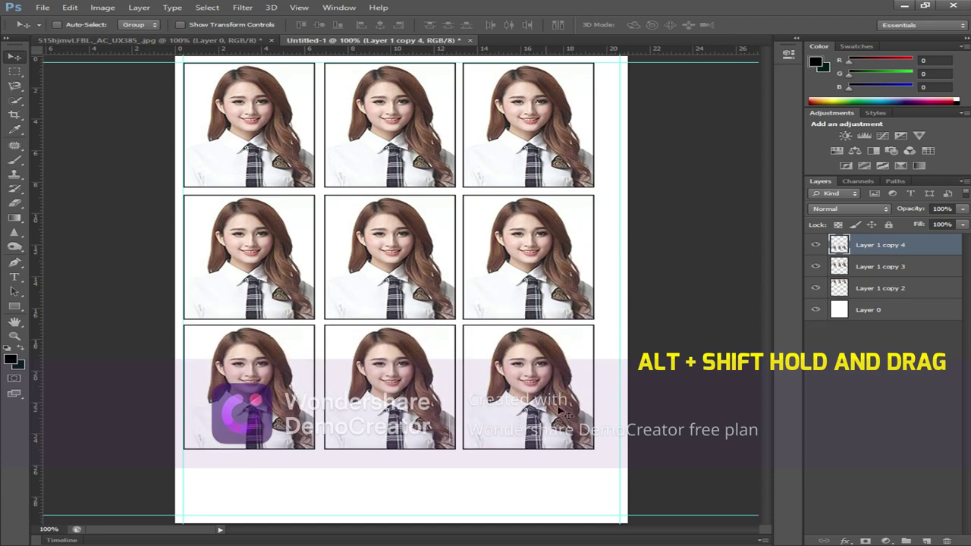
Select all row layers and nudge the grid right and down to centre it
left_click(876, 299, "ctrl")
left_click(876, 277, "ctrl")
key("Right")
key("Right")
key("Right")
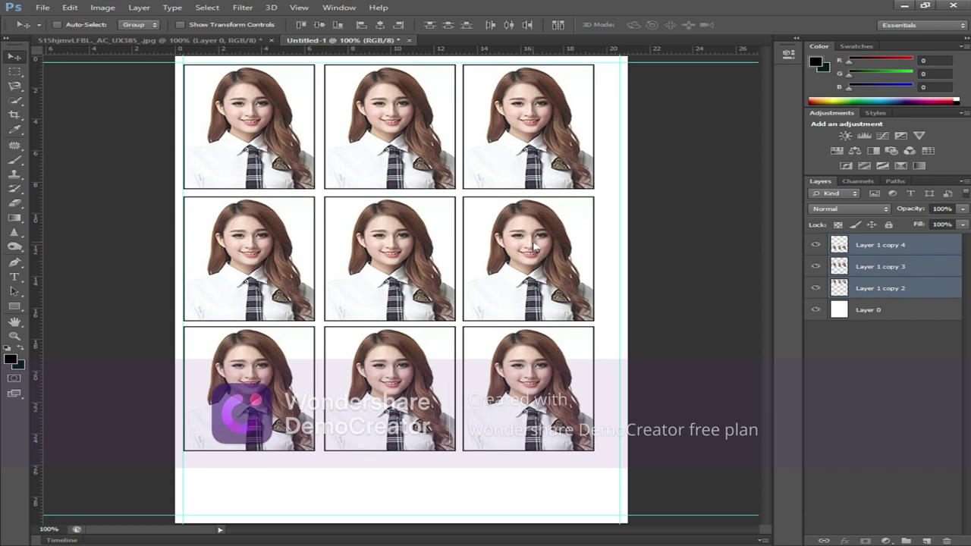
key("shift+Down")
key("shift+Down")
key("shift+Down")
key("shift+Down")
key("Right")
key("Right")
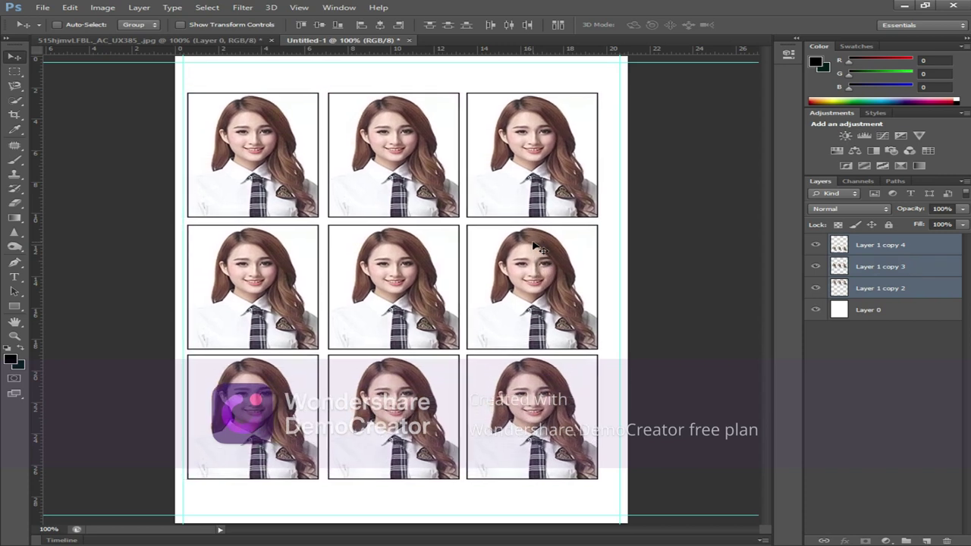
key("Right")
key("Right")
key("Right")
key("Down")
key("Down")
key("Right")
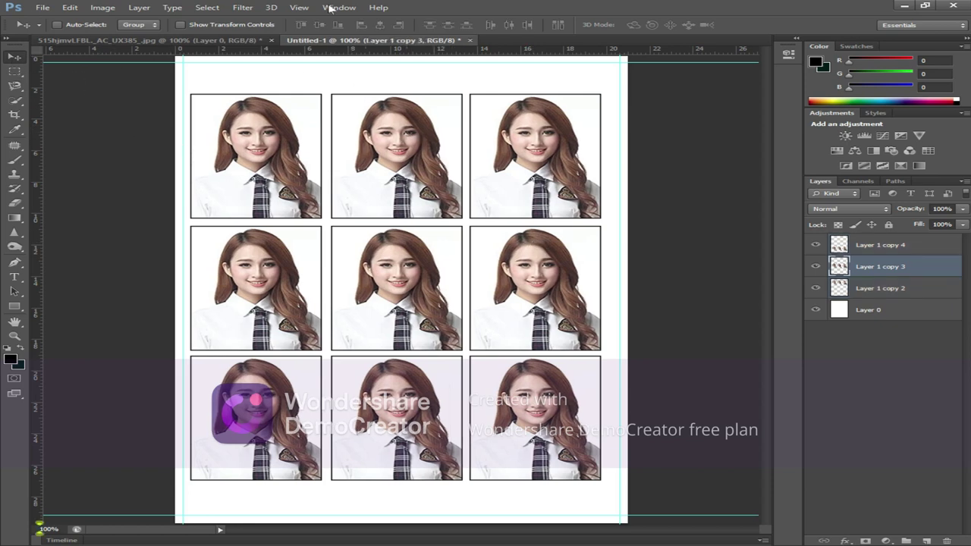
Hide the guides via View > Extras, then hide the rulers
left_click(300, 8)
left_click(311, 161)
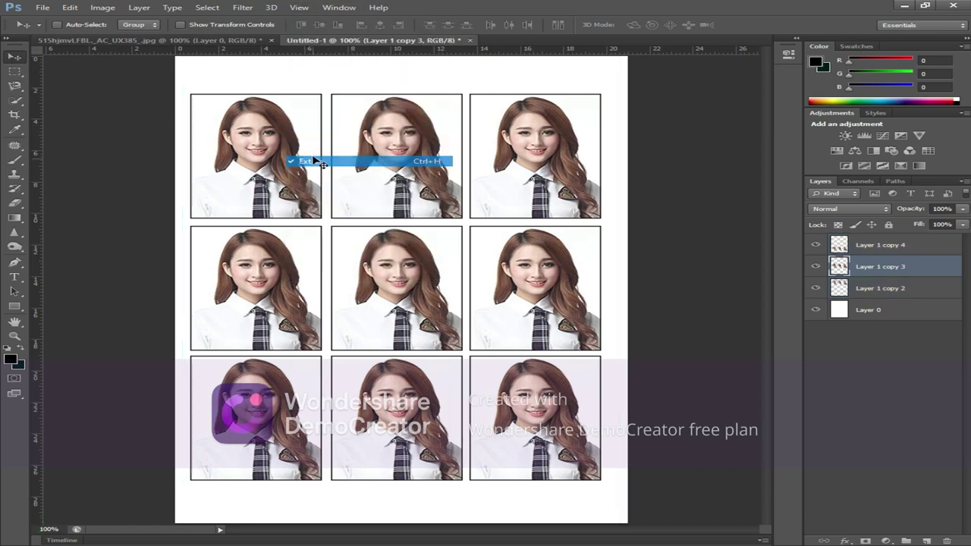
left_click(299, 8)
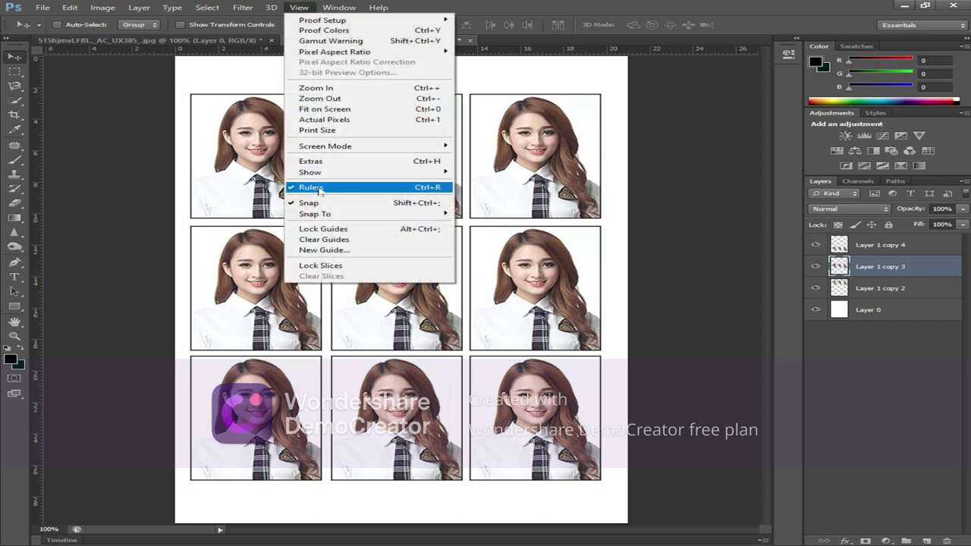
left_click(311, 187)
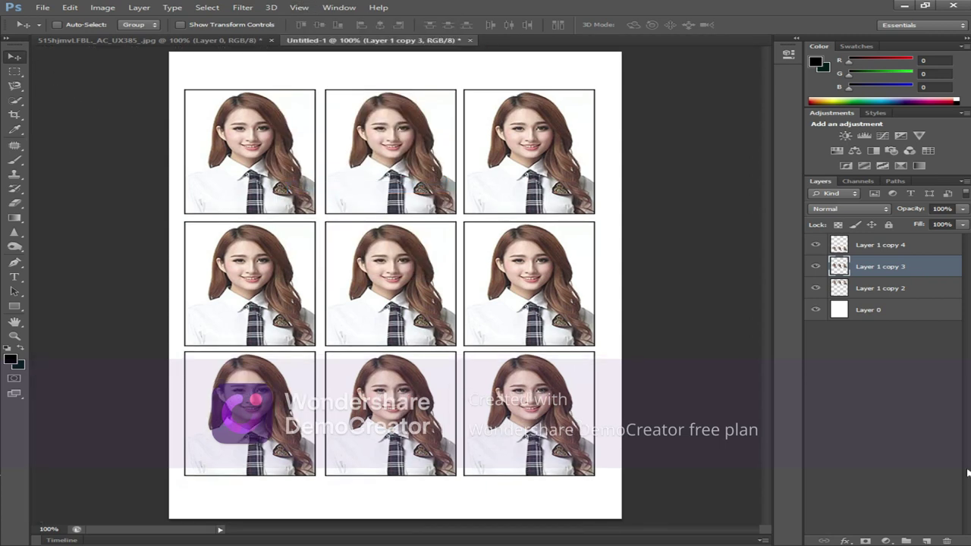